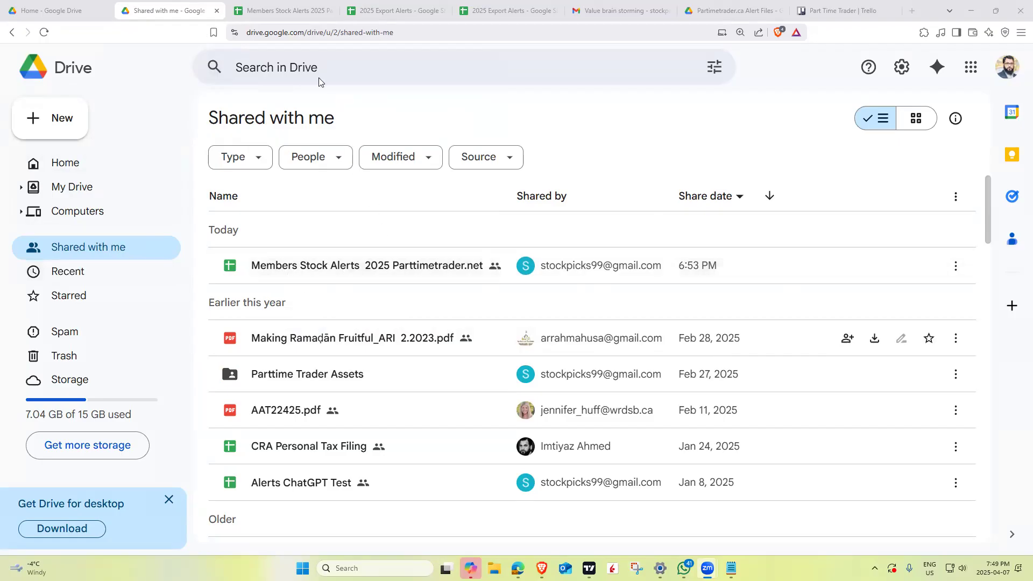
Open the Members Stock Alerts 2025 spreadsheet and look through its Checklist, Markets and April'25 WatchList sheets
click(295, 18)
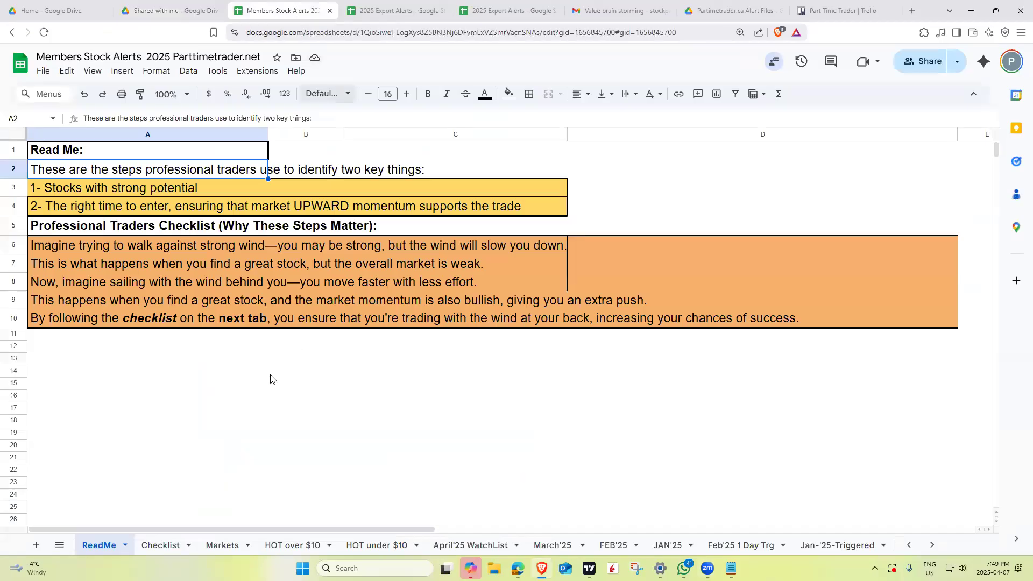
click(167, 548)
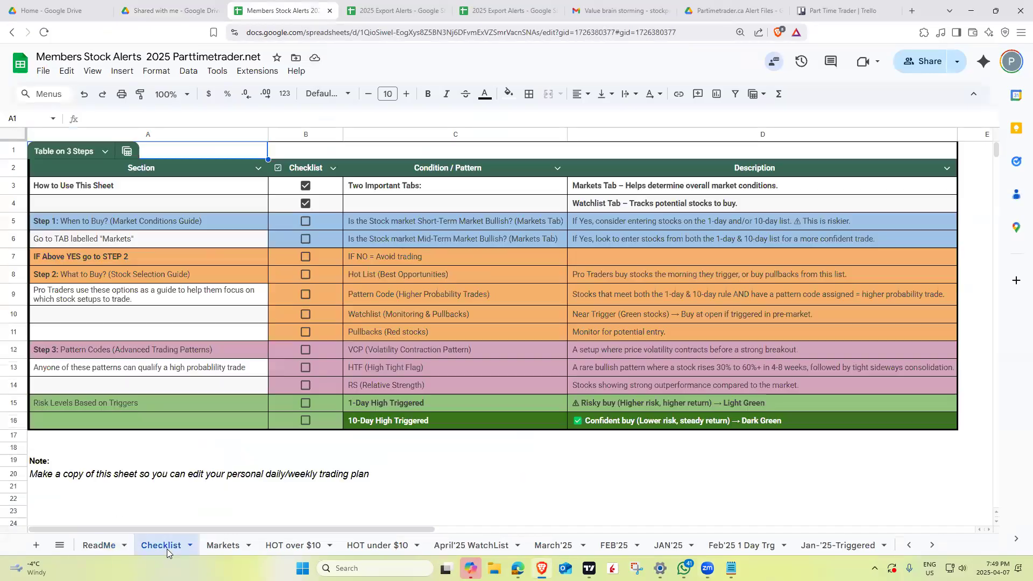
click(229, 545)
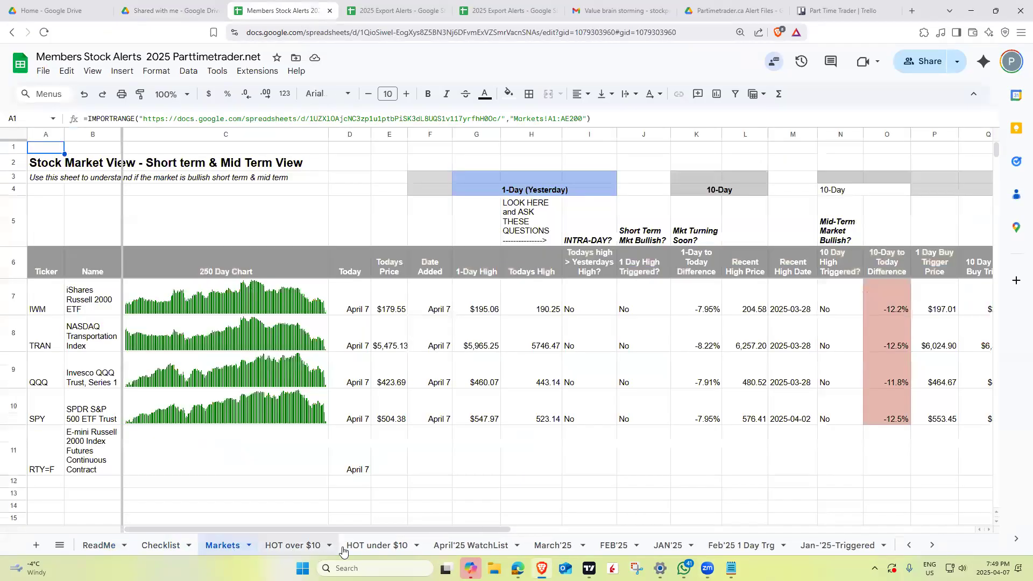
click(474, 545)
Review the two key points on the ReadMe sheet and Step 1 on the Checklist sheet
click(86, 544)
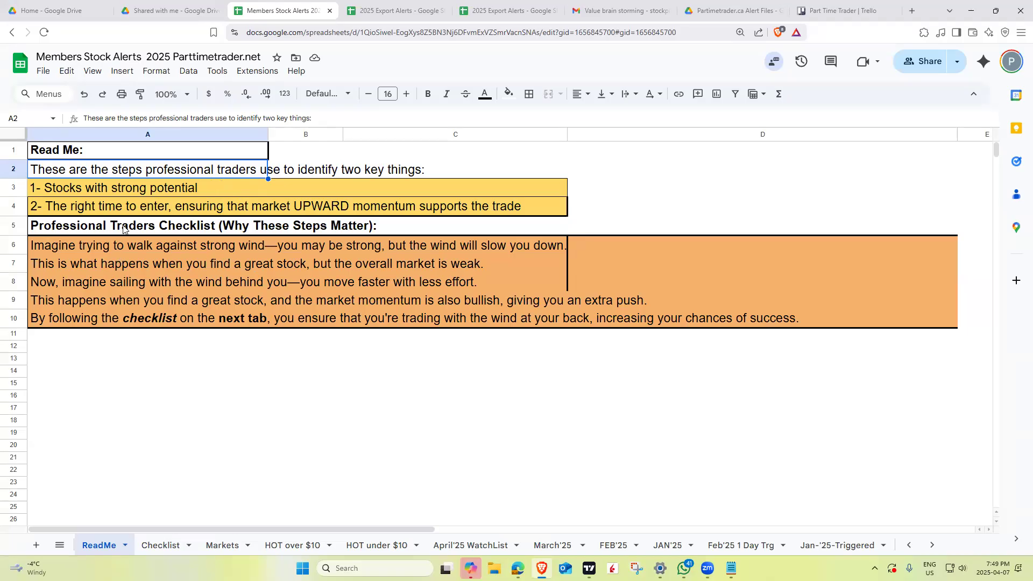
click(132, 194)
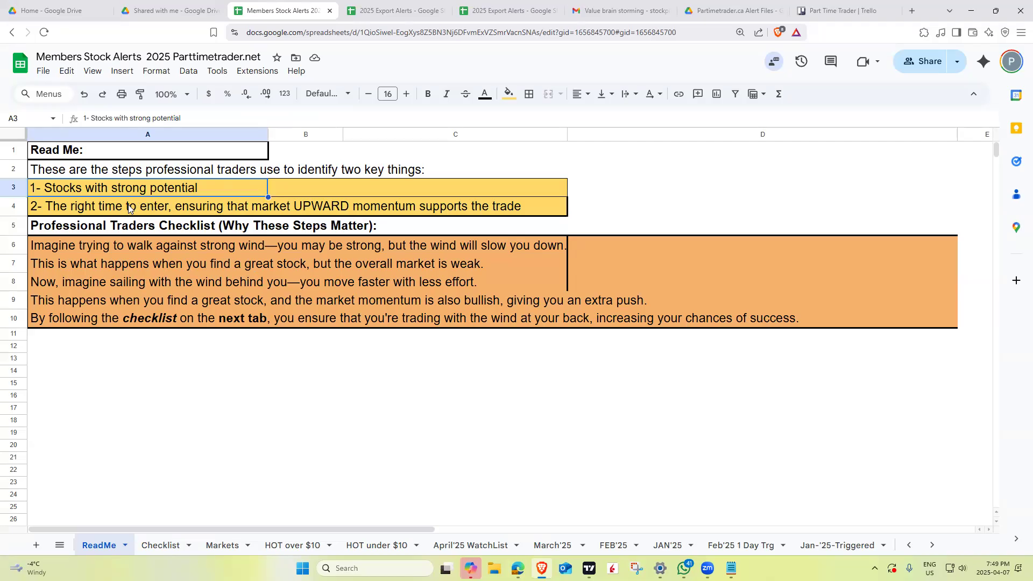
click(129, 209)
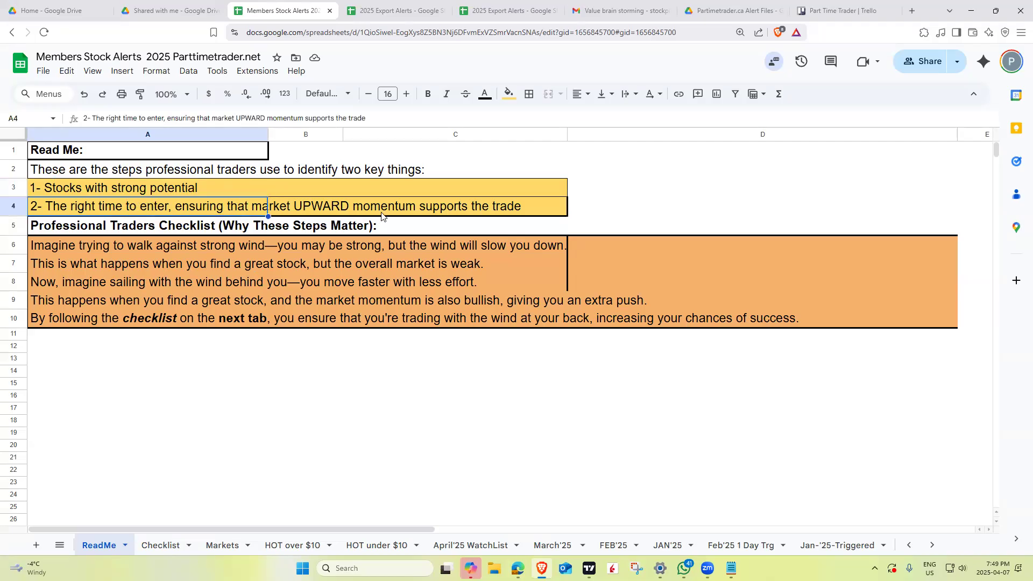
click(160, 547)
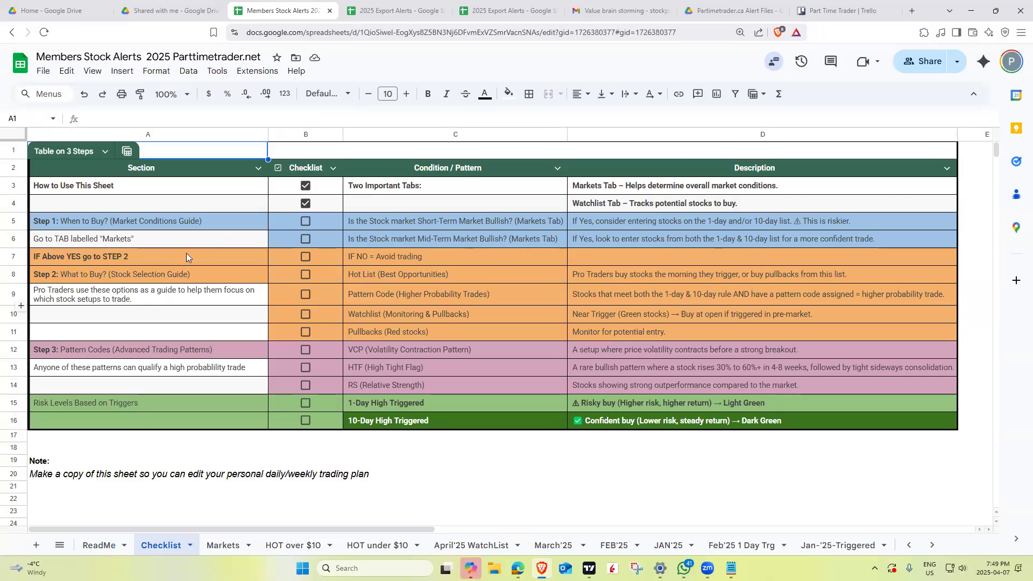
click(89, 223)
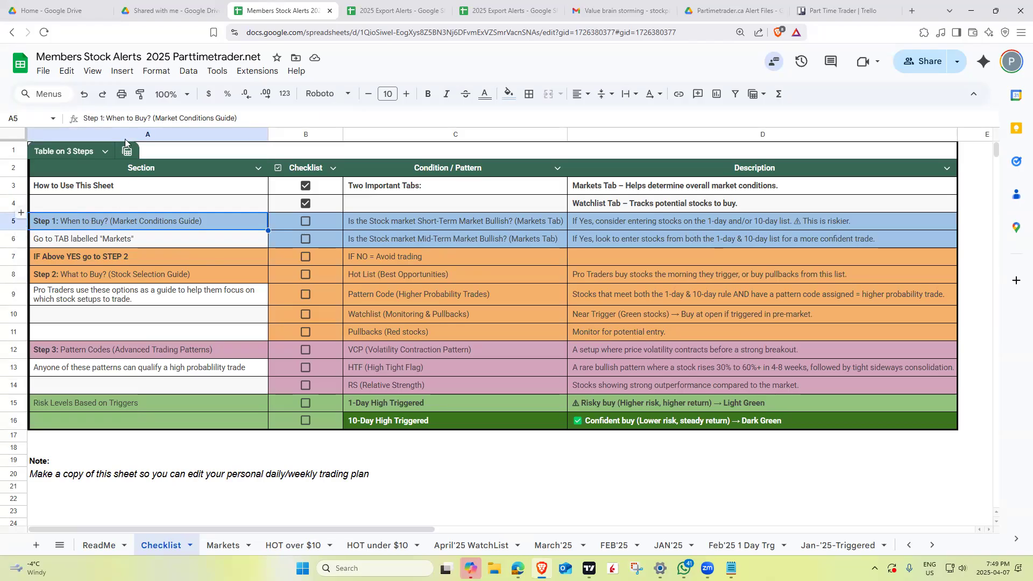
Switch to the 2025 Export Alerts spreadsheet and check IWM's 1 Day High Triggered values for March 4 to March 7
click(382, 11)
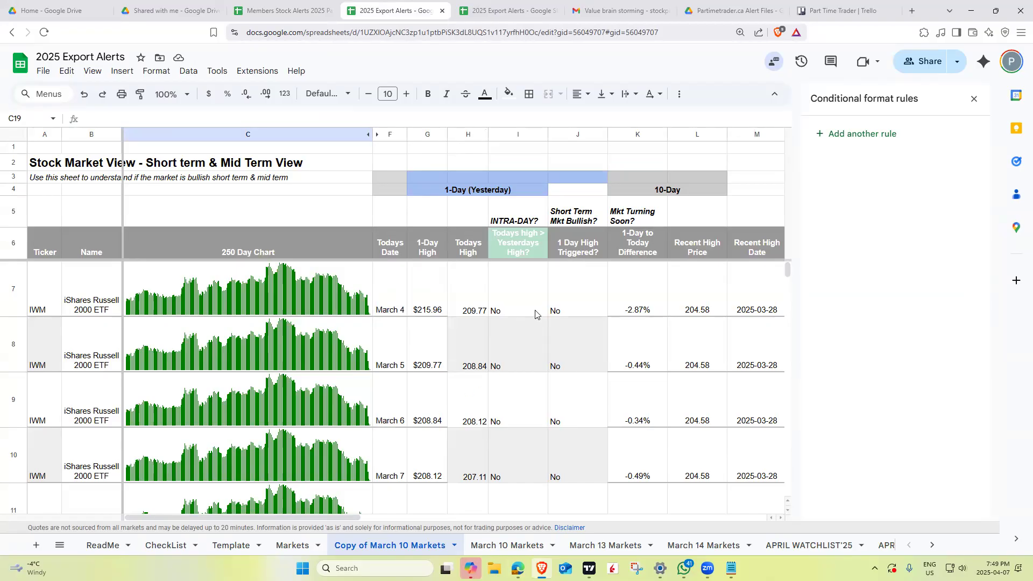
click(564, 306)
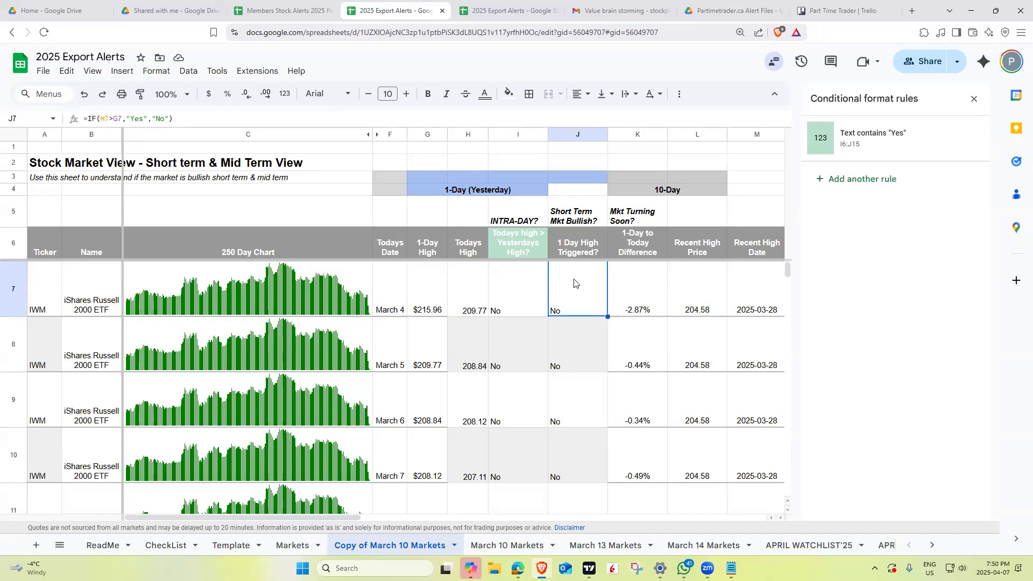
click(570, 346)
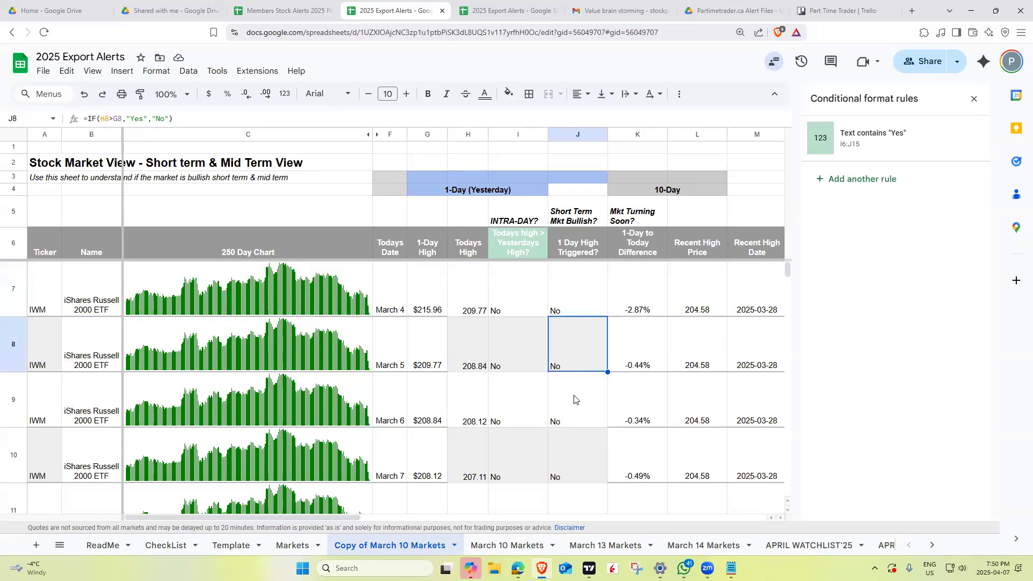
click(575, 400)
click(574, 460)
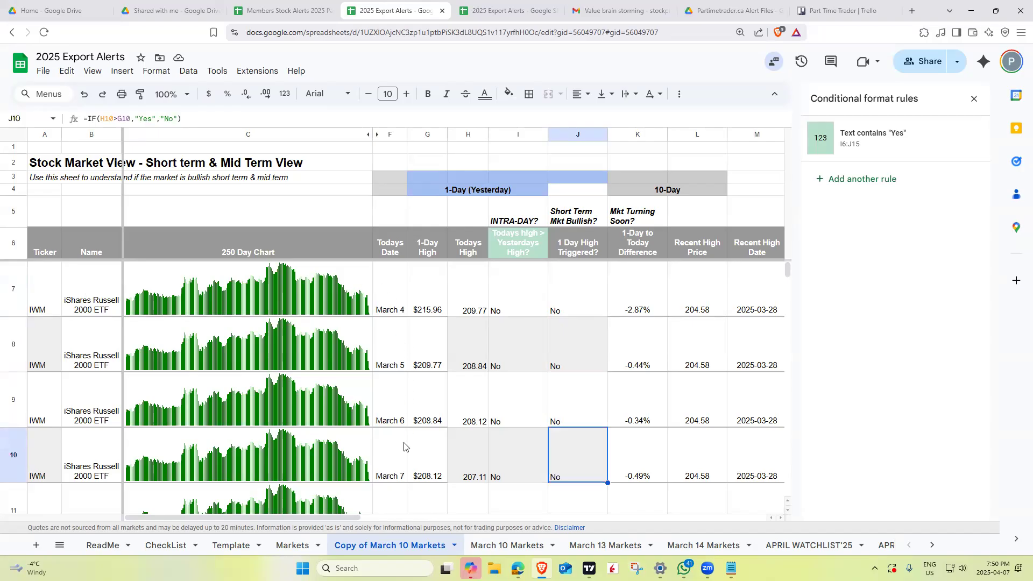
Examine IWM's 1-Day to Today Difference values for March 13 and March 7
scroll(405, 455, down, 1)
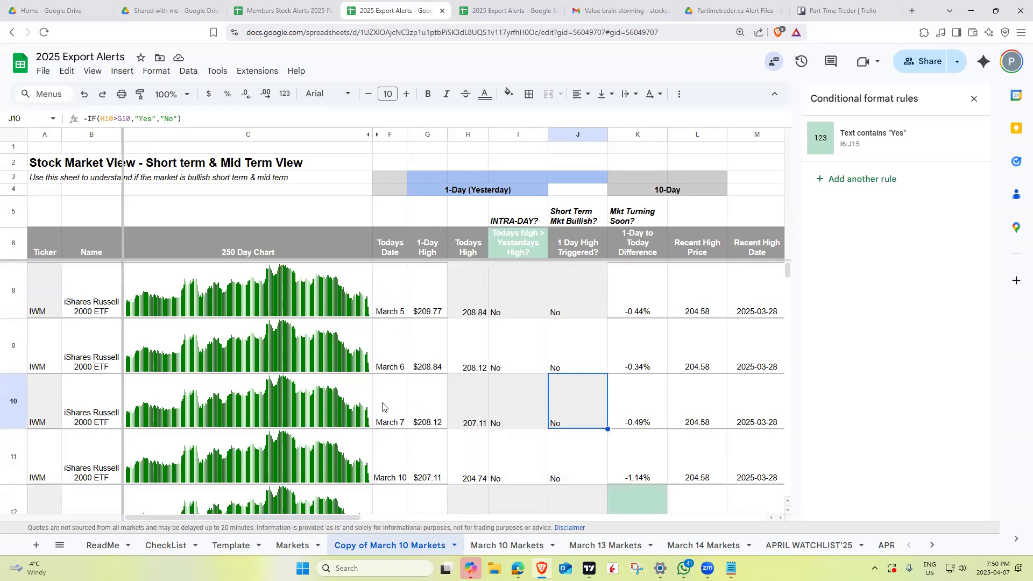
scroll(511, 420, down, 1)
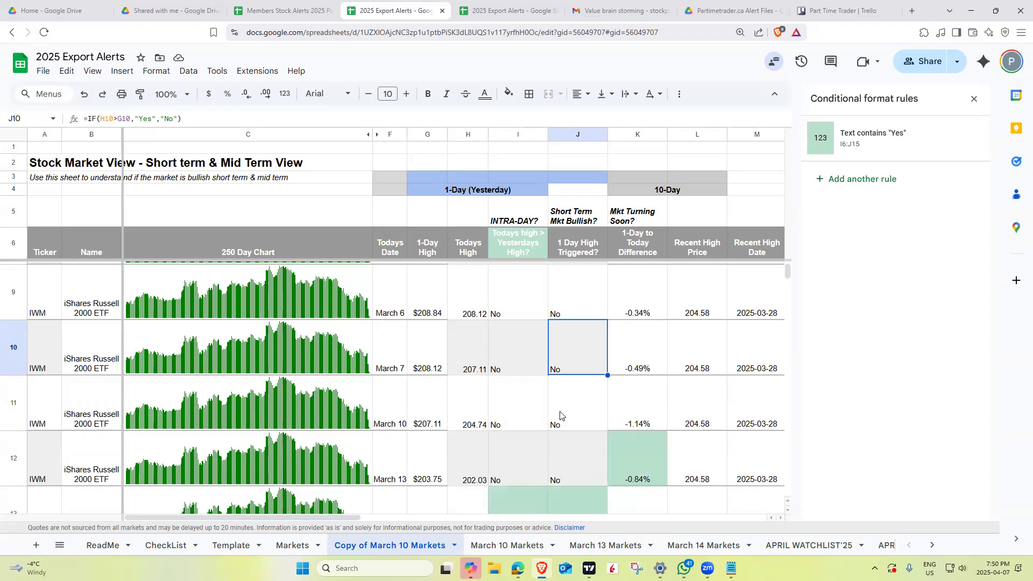
click(635, 465)
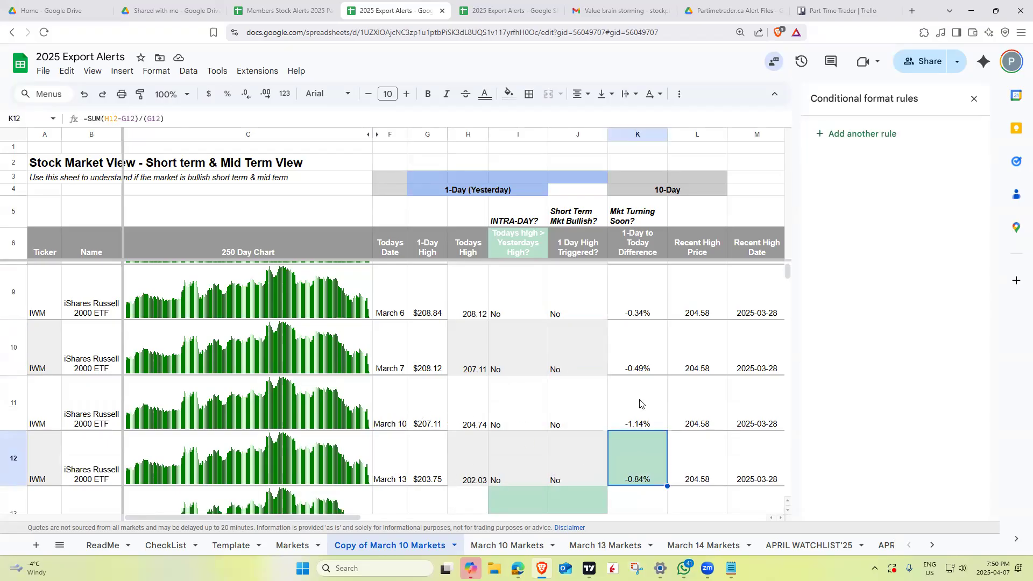
click(630, 356)
Check the March 14 IWM row's date, difference, intra-day and 1 Day High Triggered cells
scroll(623, 408, down, 1)
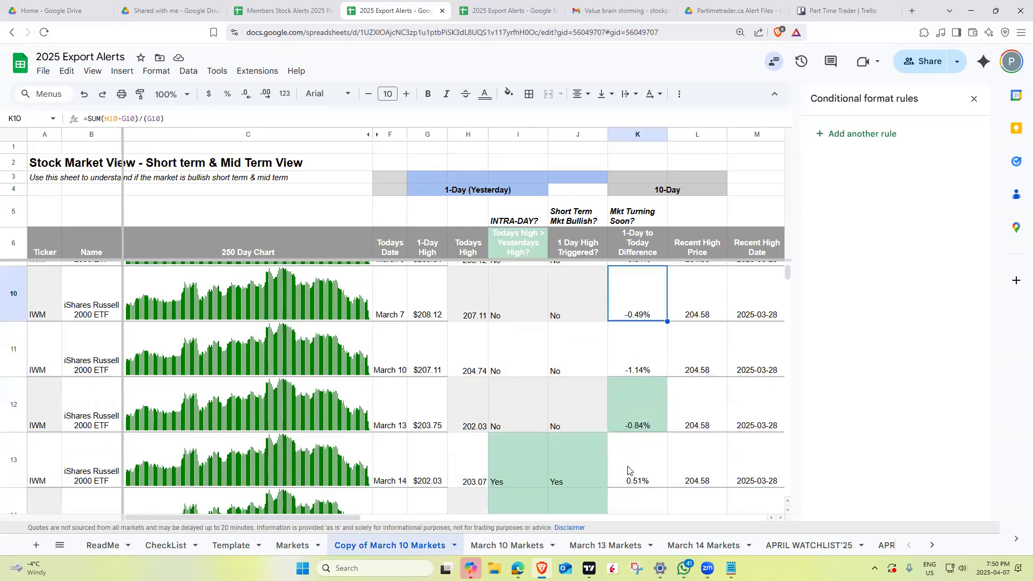
click(612, 473)
click(399, 471)
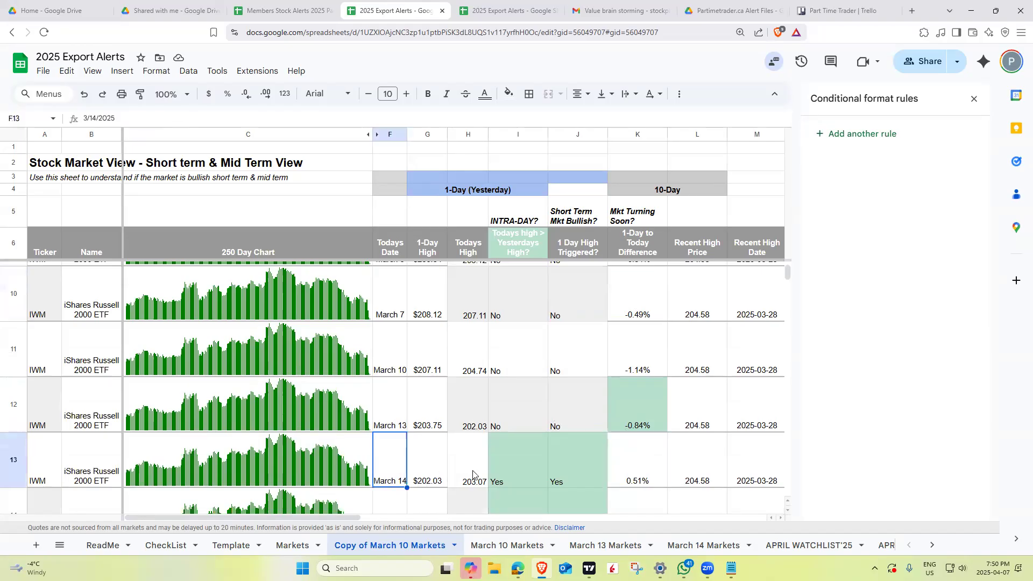
click(526, 463)
click(554, 464)
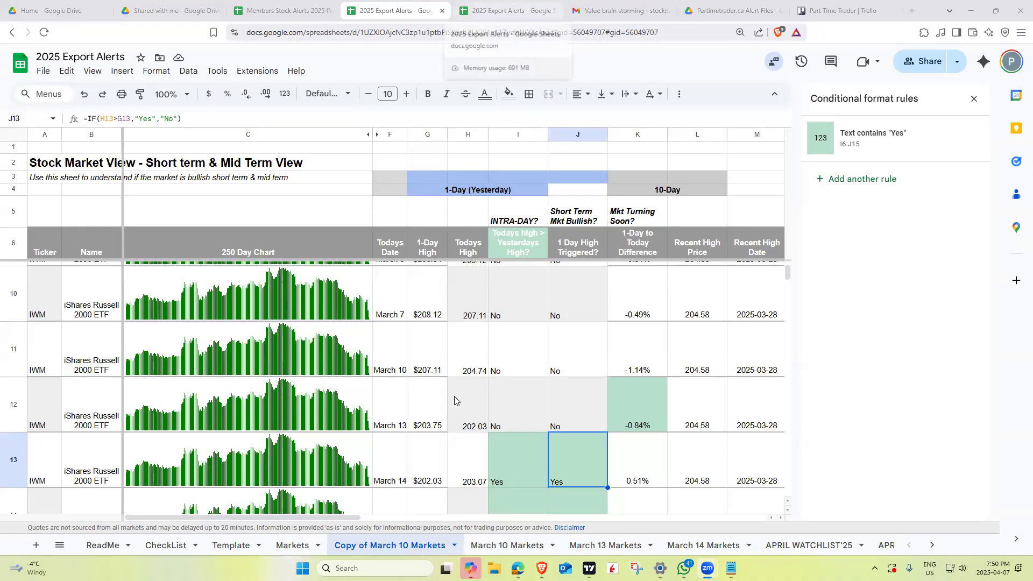
click(387, 468)
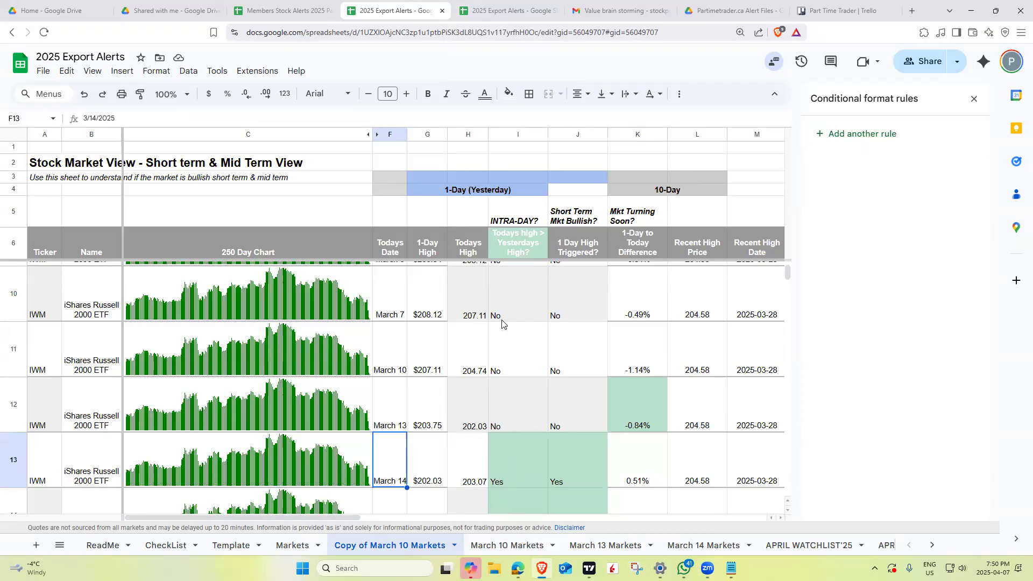
Switch to the other 2025 Export Alerts window showing MARCH WATCHLIST '25 and close the conditional format rules
click(512, 12)
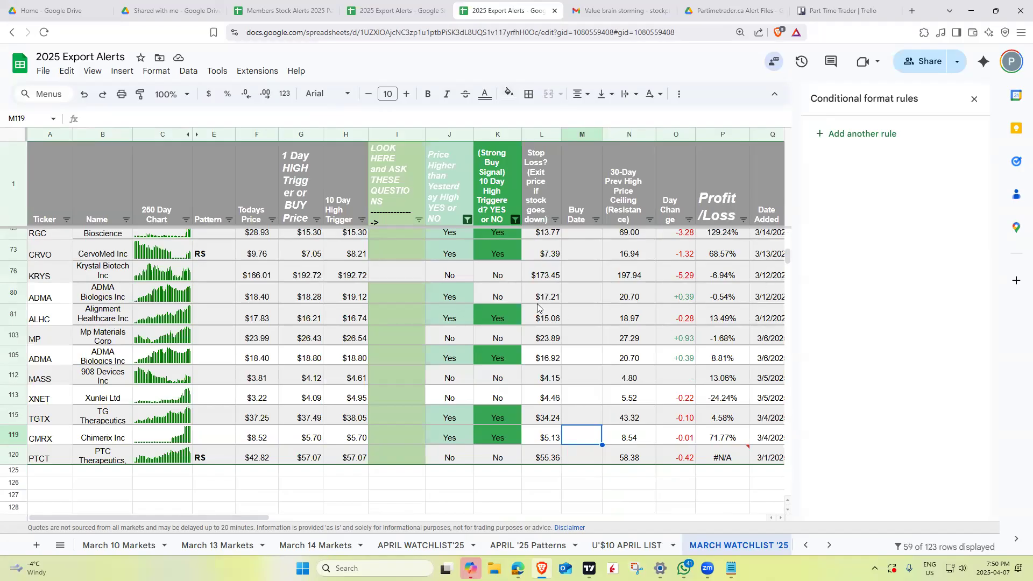
click(973, 100)
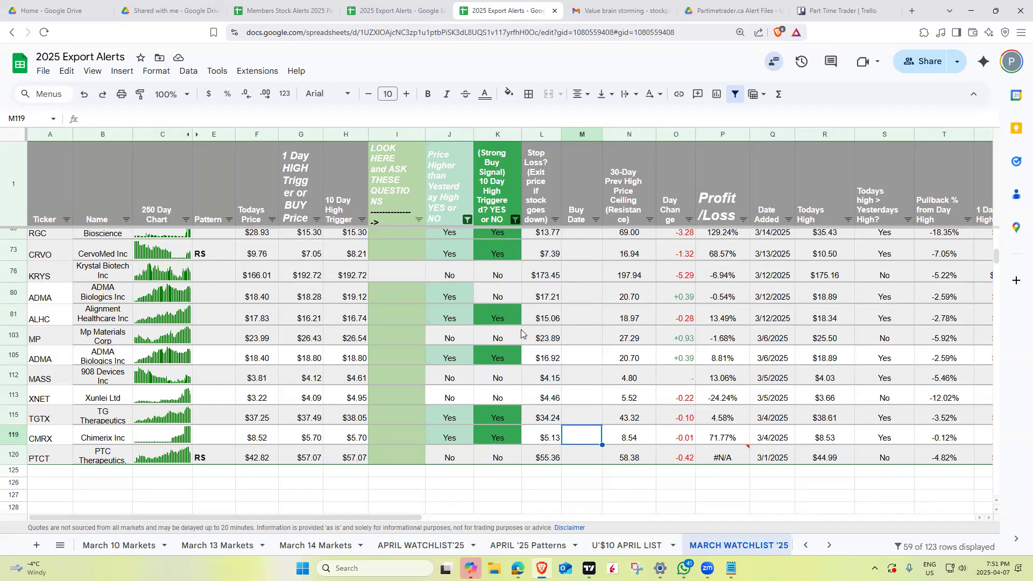
Switch to TradingView, maximize its chart window, and inspect the CRVO daily candle at 14 March 2025
key(alt+Tab)
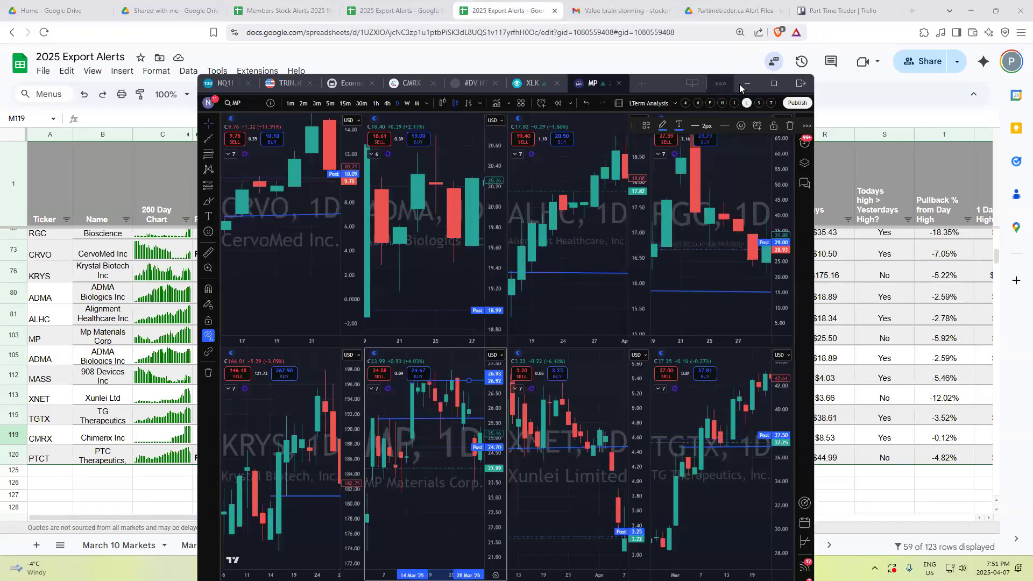
click(773, 83)
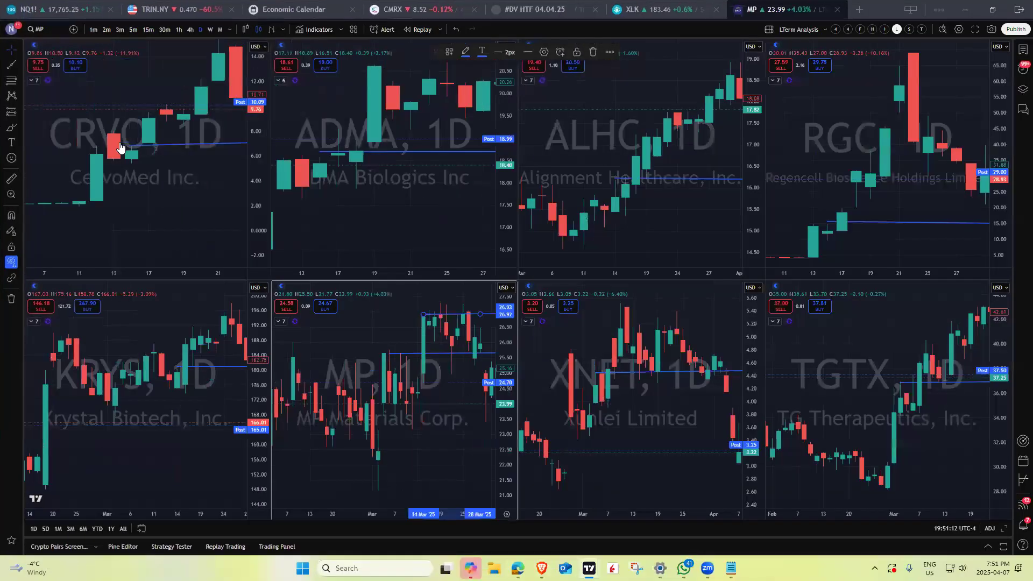
click(133, 145)
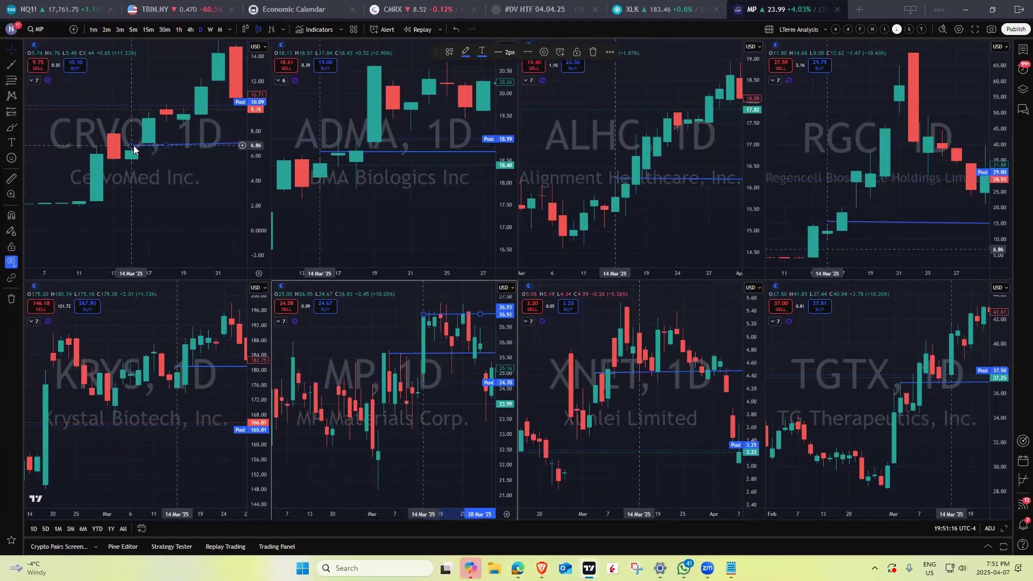
Return to the March watchlist spreadsheet and check CRVO's 1 Day High trigger price and Date Added
mouse_move(542, 562)
click(536, 515)
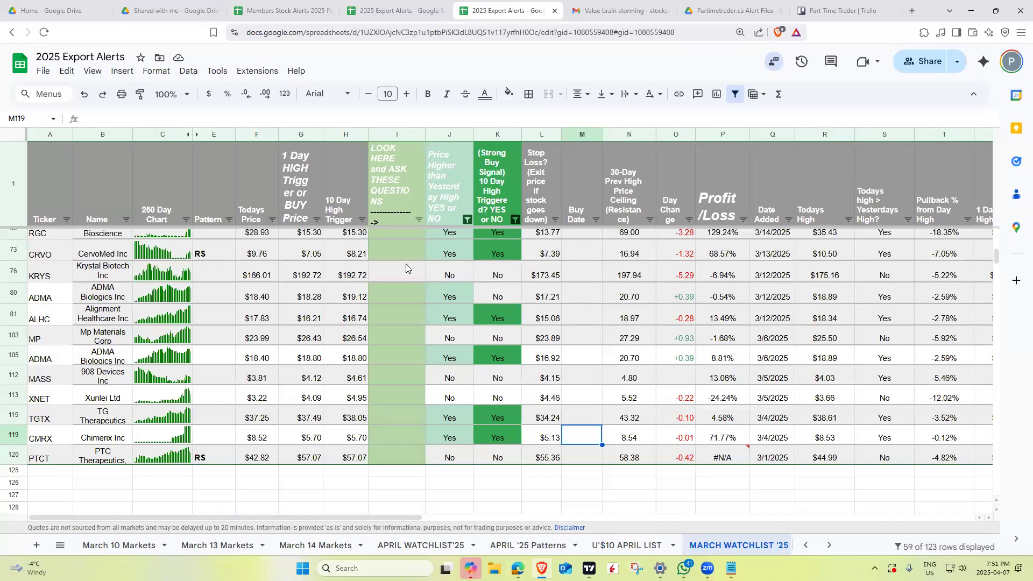
click(308, 263)
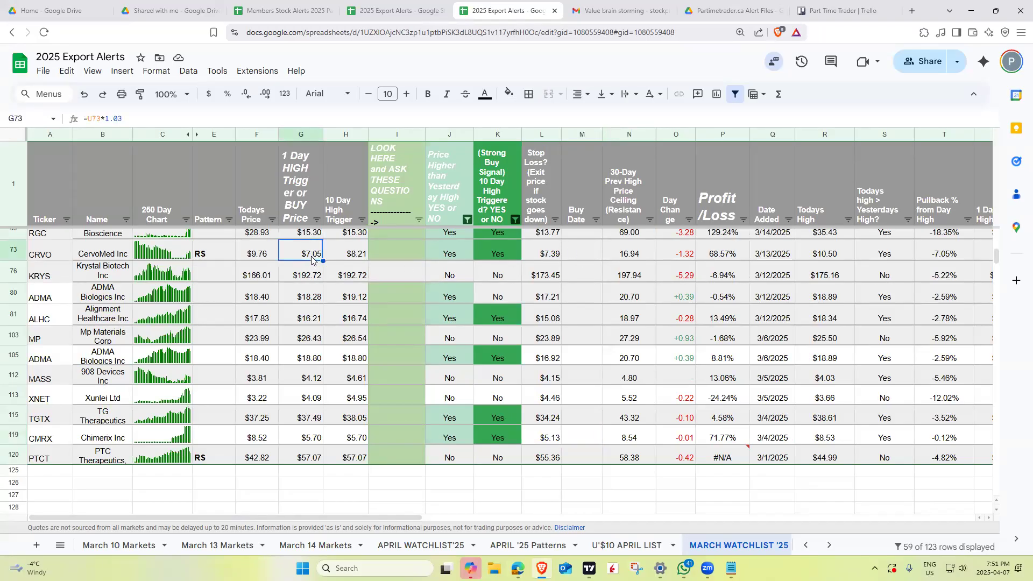
click(772, 254)
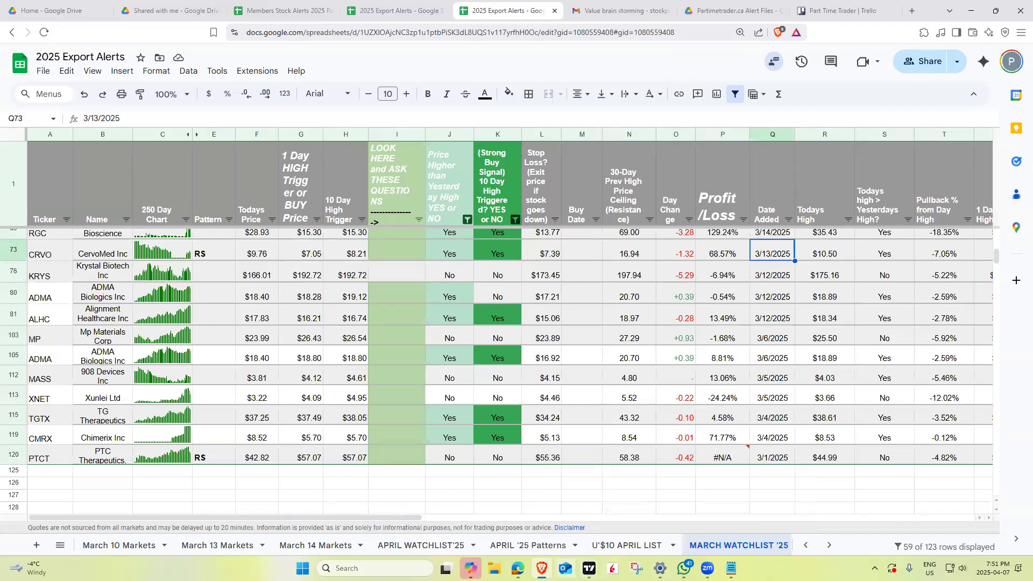
Review the TradingView chart grid, and check the buy trigger prices of RGC, CRVO and KRYS in the March watchlist spreadsheet
mouse_move(589, 568)
click(753, 519)
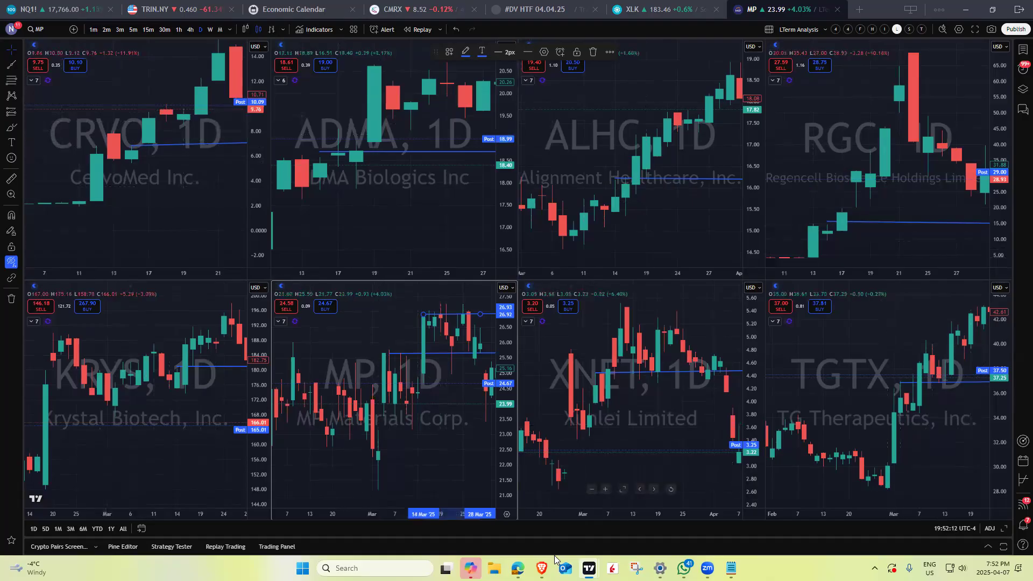
mouse_move(541, 568)
click(553, 521)
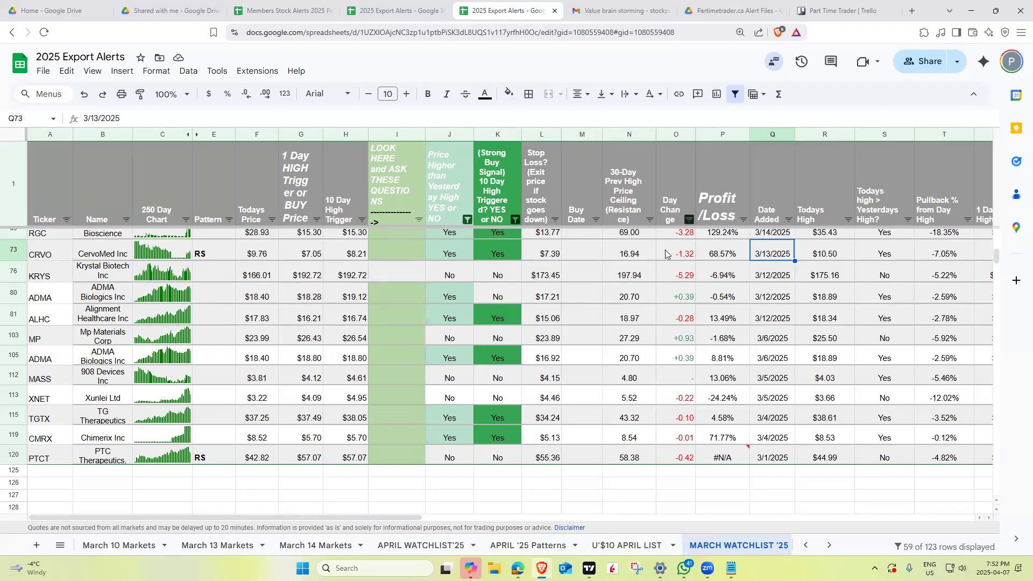
click(305, 235)
click(309, 253)
click(310, 280)
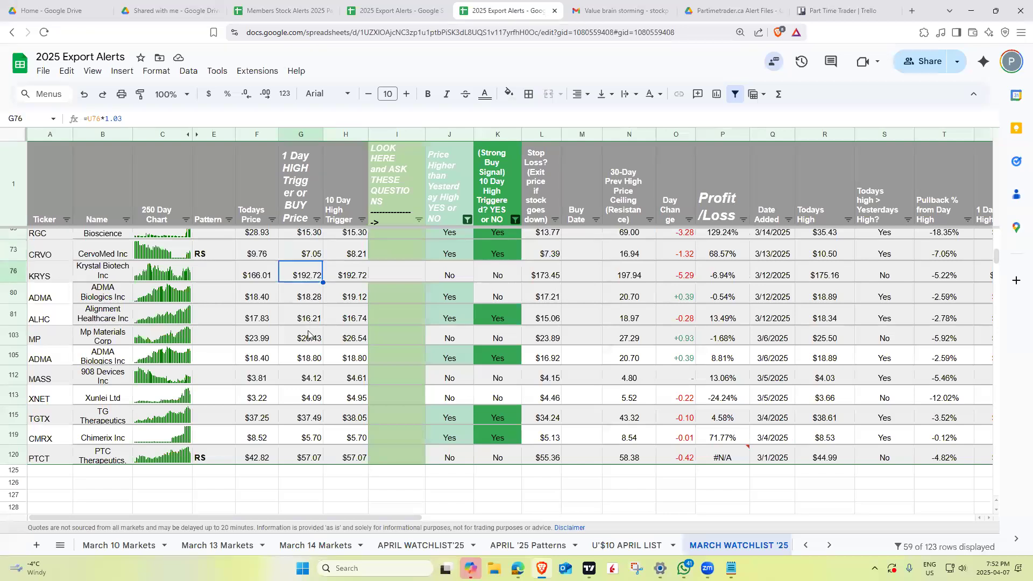
Switch to the TradingView chart grid and examine the RGC and MP daily charts around their horizontal trigger lines
mouse_move(589, 568)
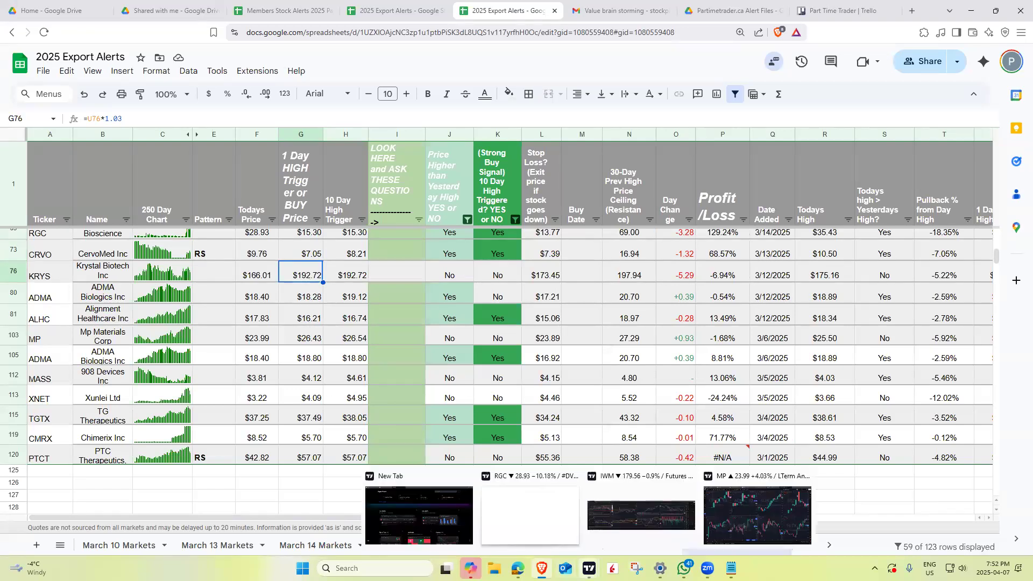
click(732, 517)
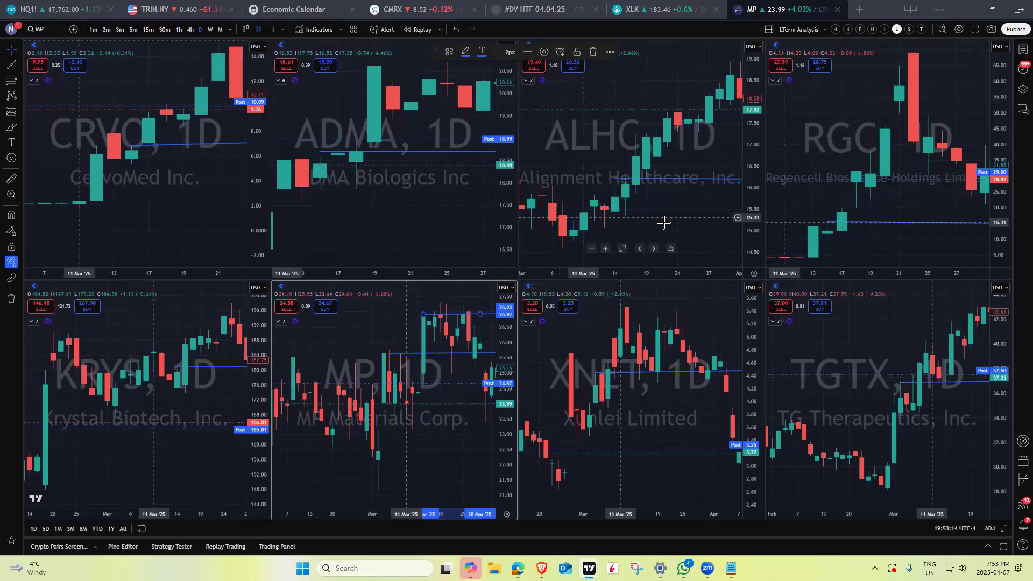
click(840, 223)
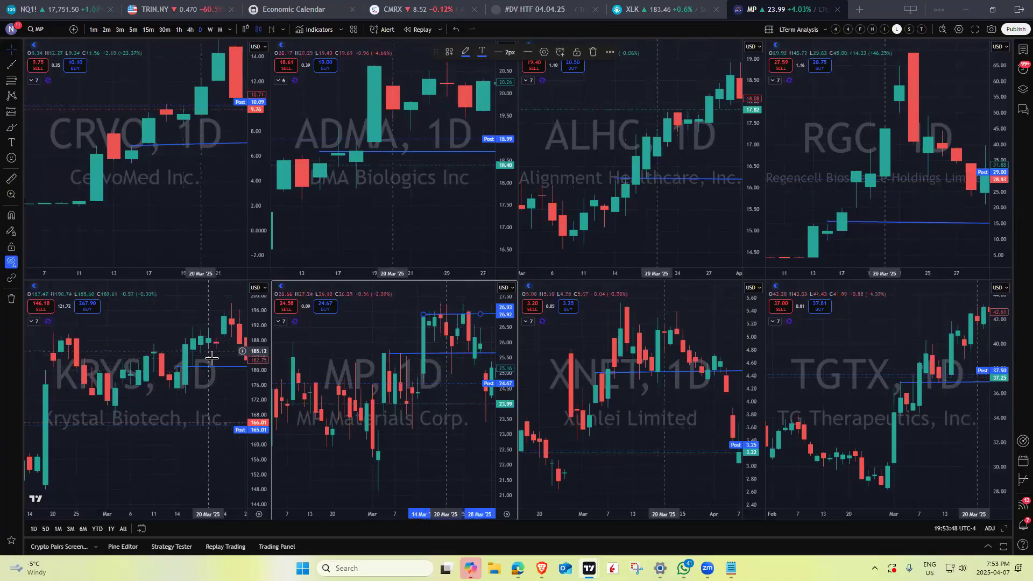
click(422, 342)
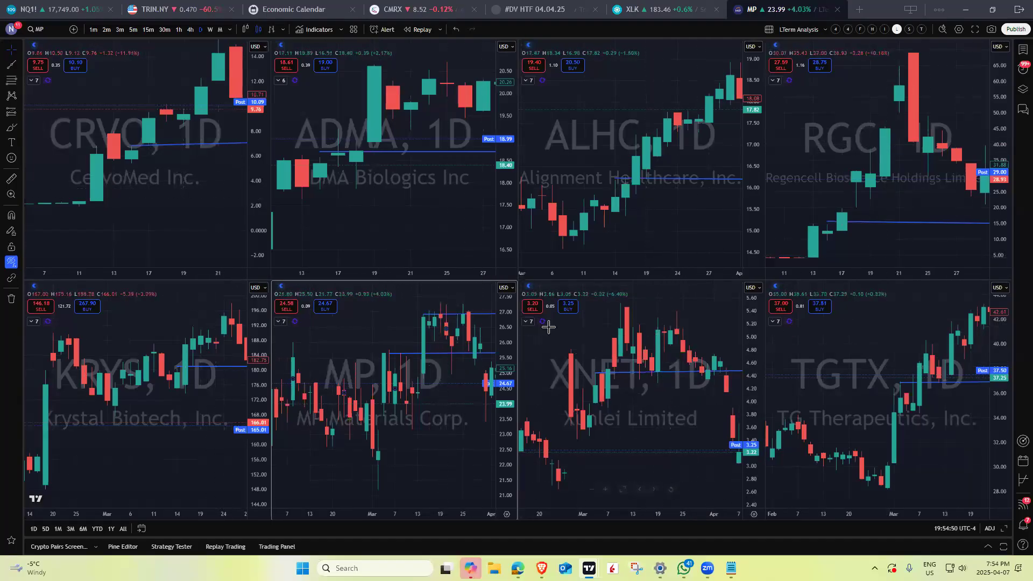
Switch to the TradingView futures window and maximize the IWM daily chart
mouse_move(589, 567)
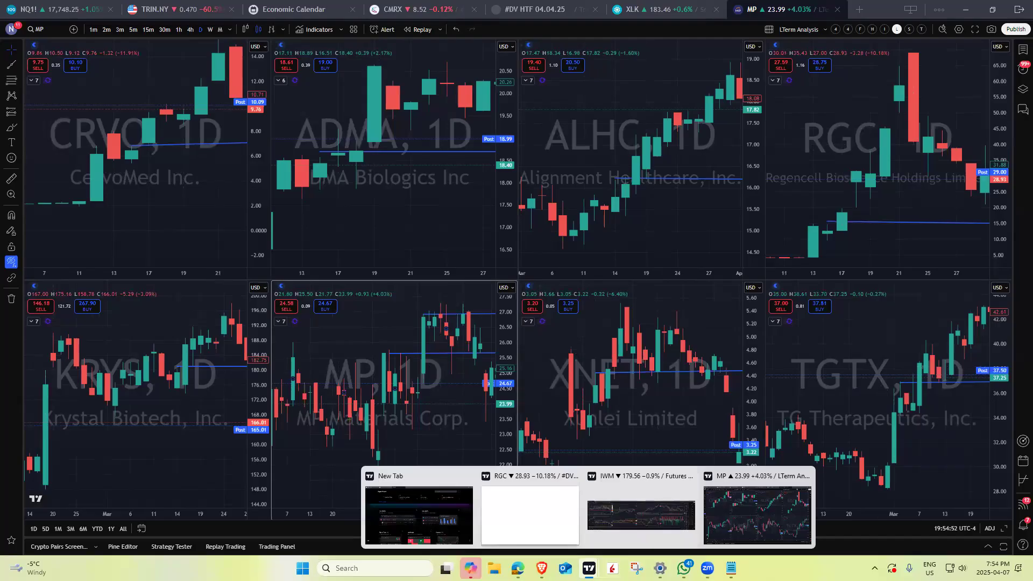
click(618, 518)
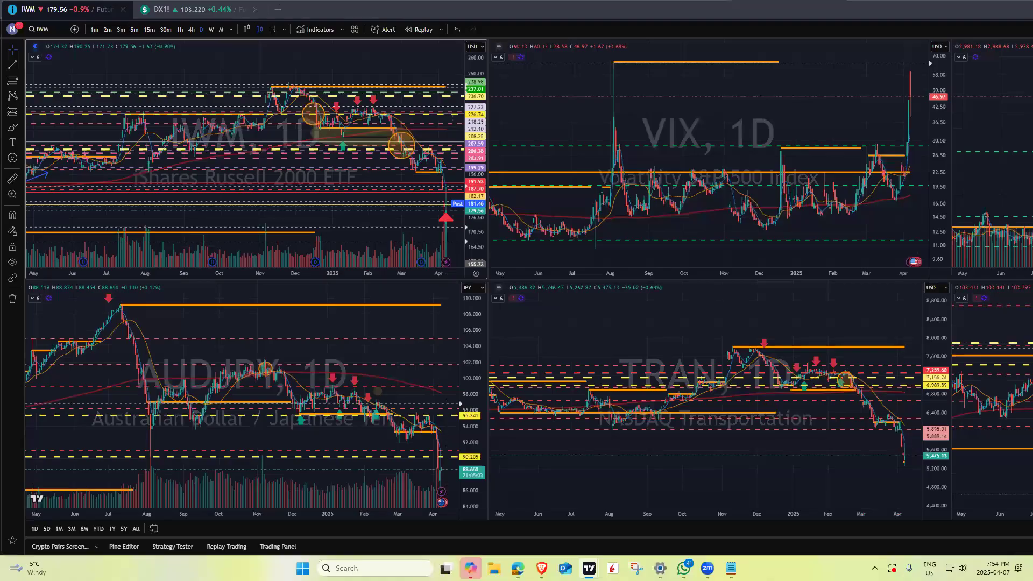
key(alt+Return)
scroll(635, 140, up, 2)
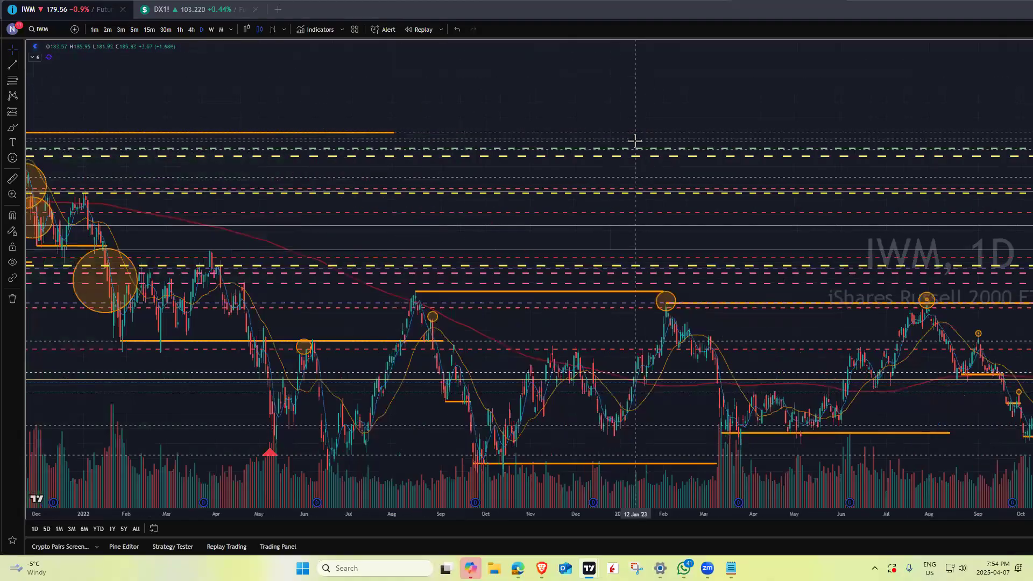
Hide the drawings and indicators on the IWM daily chart and examine the March 2025 candles around 14 March
scroll(635, 141, up, 10)
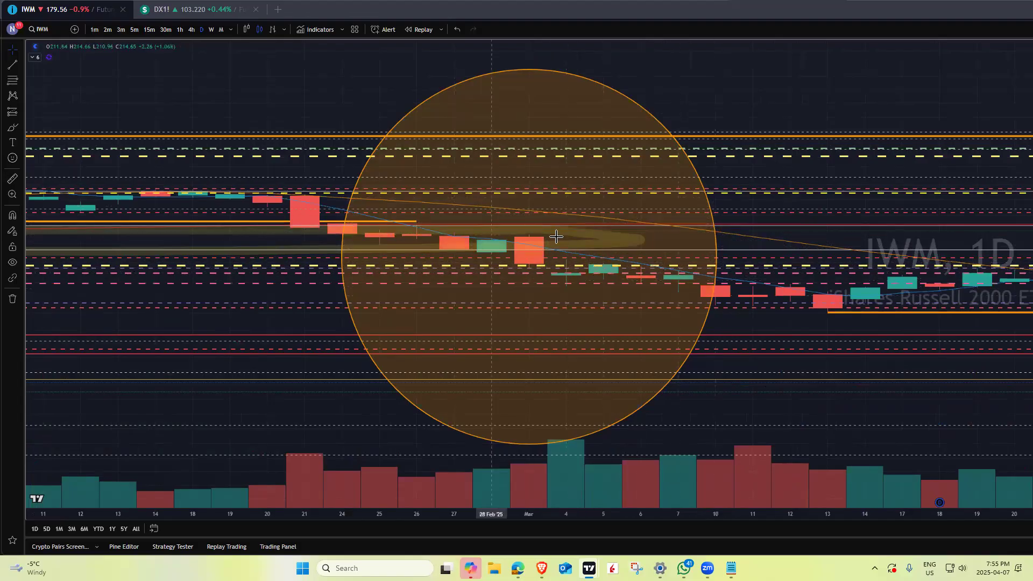
scroll(775, 340, up, 4)
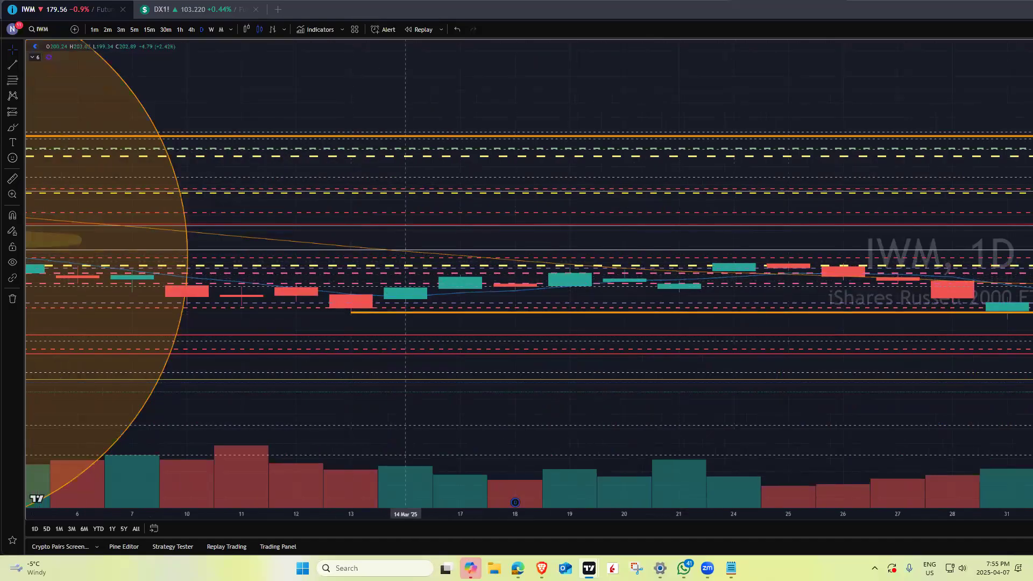
click(13, 262)
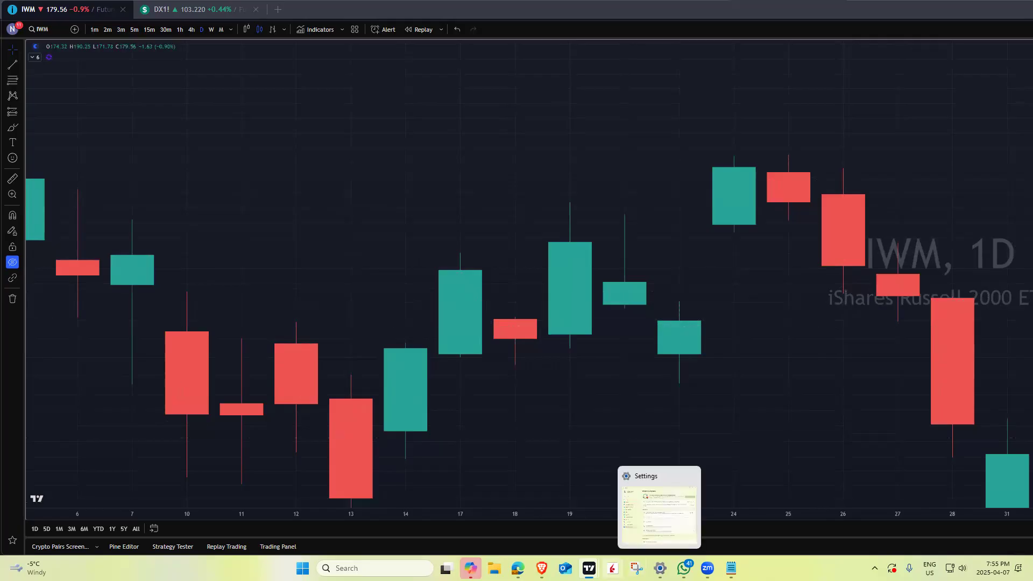
Return to the TradingView stock chart grid, and open the 2025 Export Alerts spreadsheet in the browser
mouse_move(589, 568)
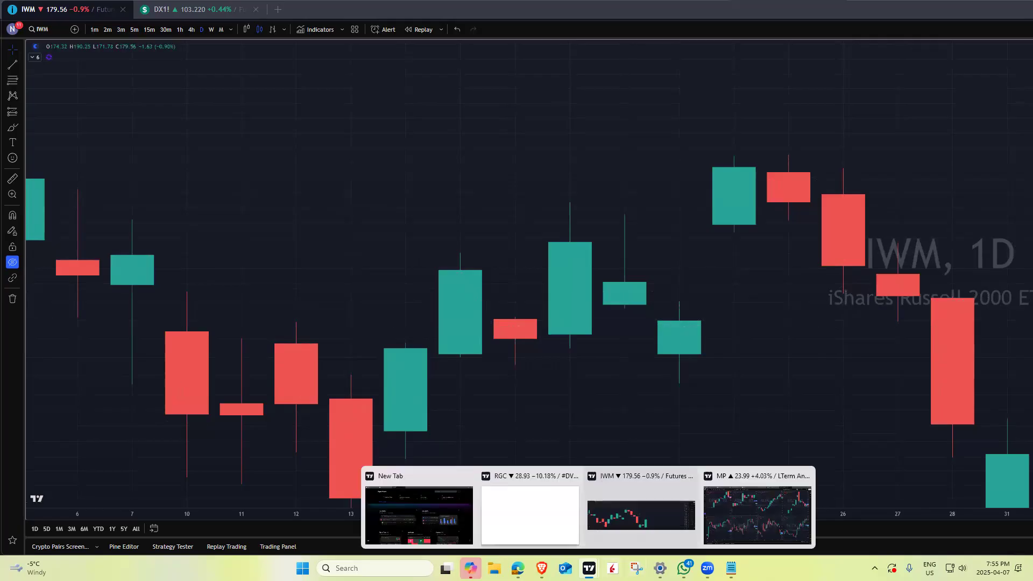
click(733, 515)
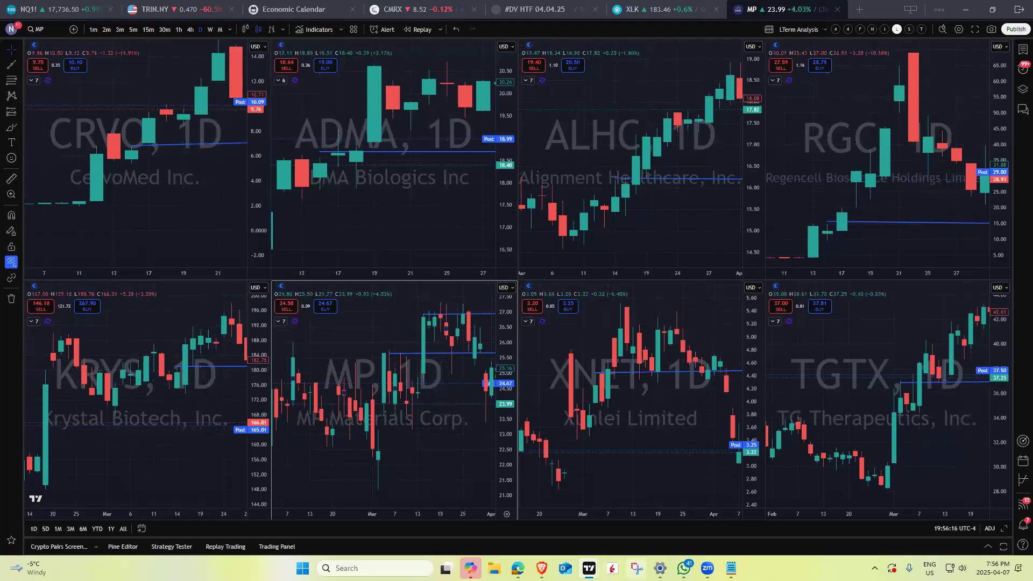
mouse_move(541, 568)
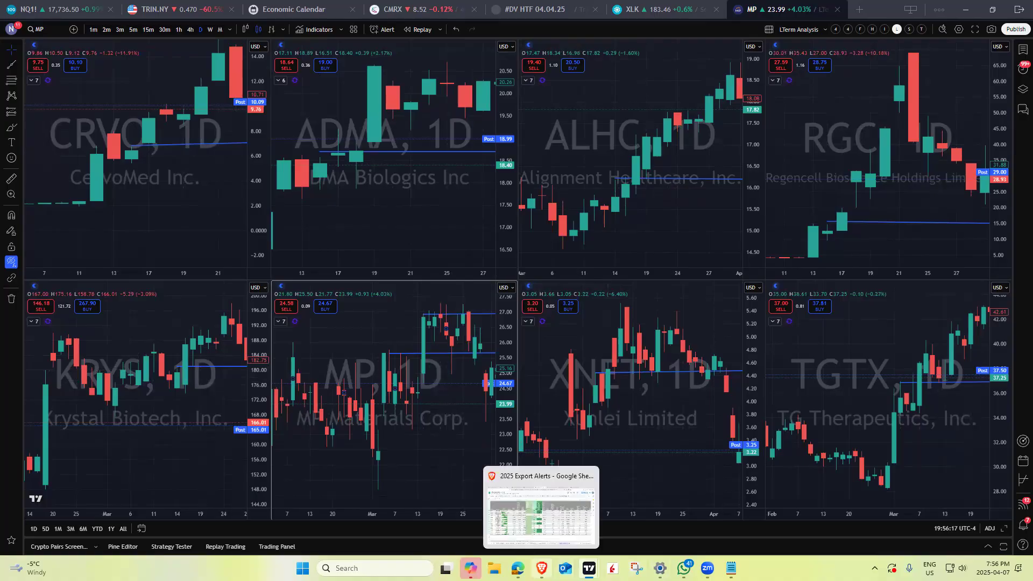
click(526, 508)
click(393, 11)
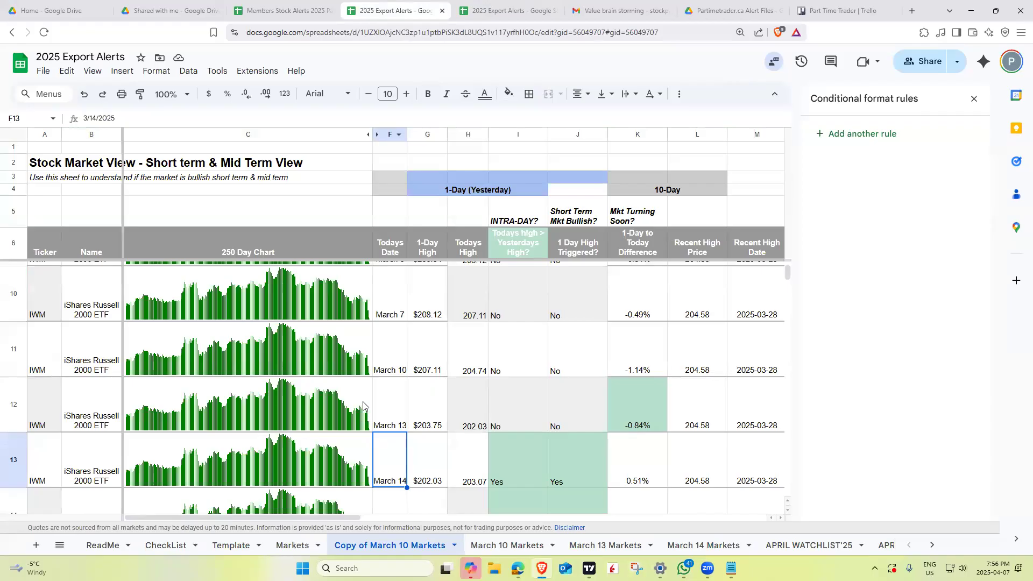
Review the IWM rows from March 4 onward, checking the intraday high and 1 Day High Triggered results
scroll(366, 407, up, 3)
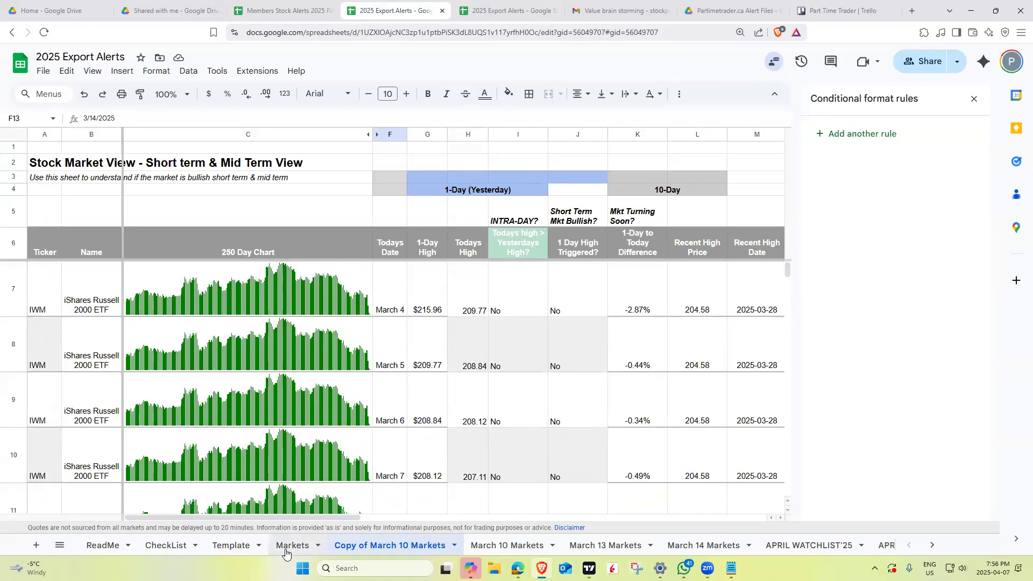
click(529, 307)
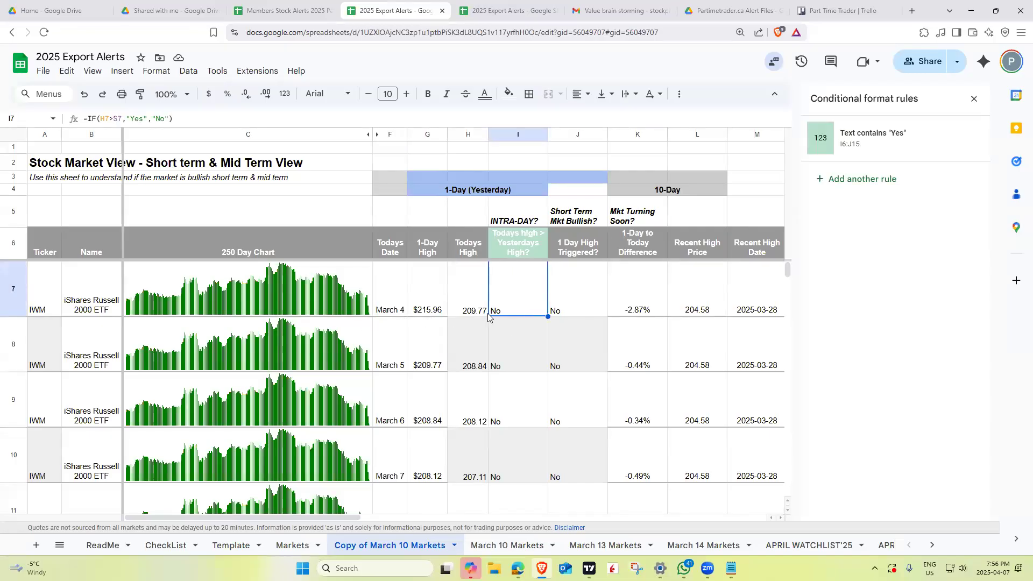
click(519, 369)
click(567, 369)
scroll(561, 391, down, 1)
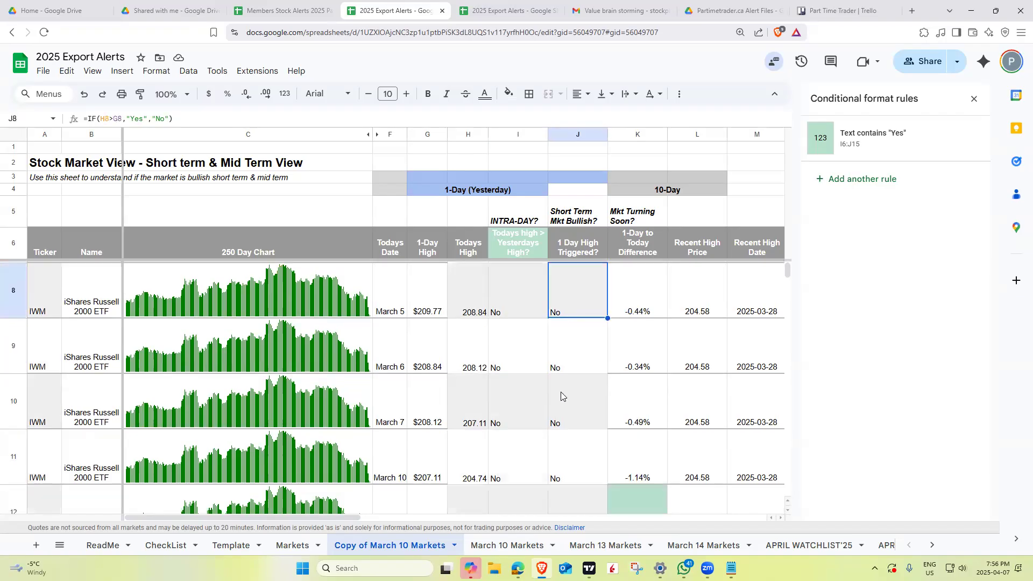
scroll(562, 391, down, 2)
scroll(561, 398, down, 1)
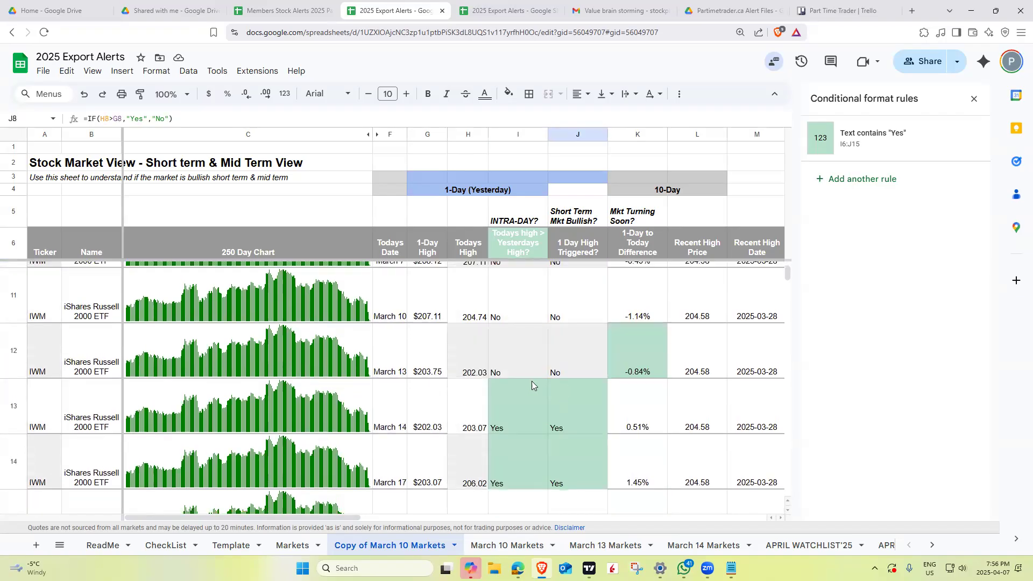
Examine the 1 Day High Triggered cells for IWM on March 18, 21 and 22
scroll(538, 424, down, 3)
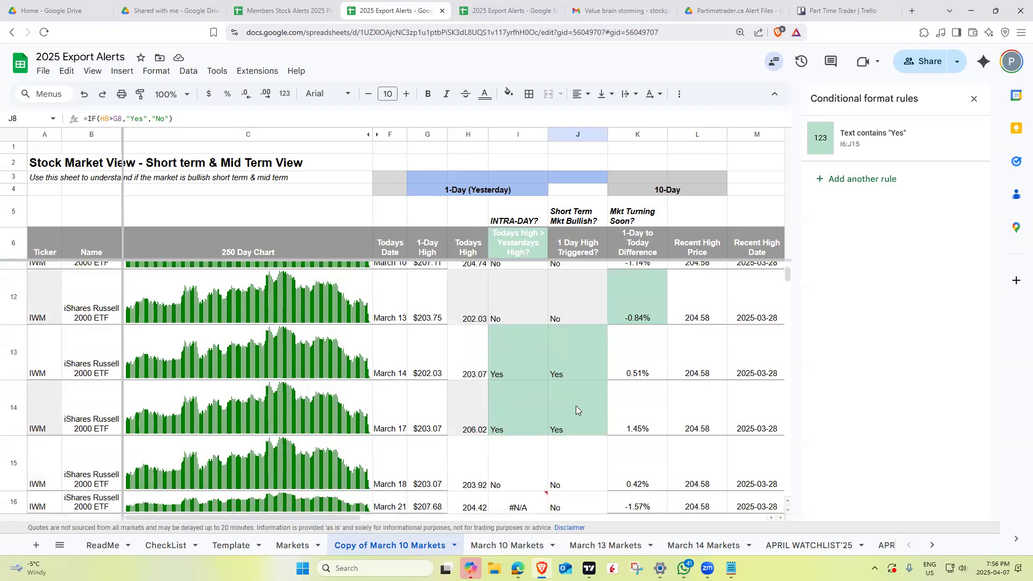
mouse_move(511, 403)
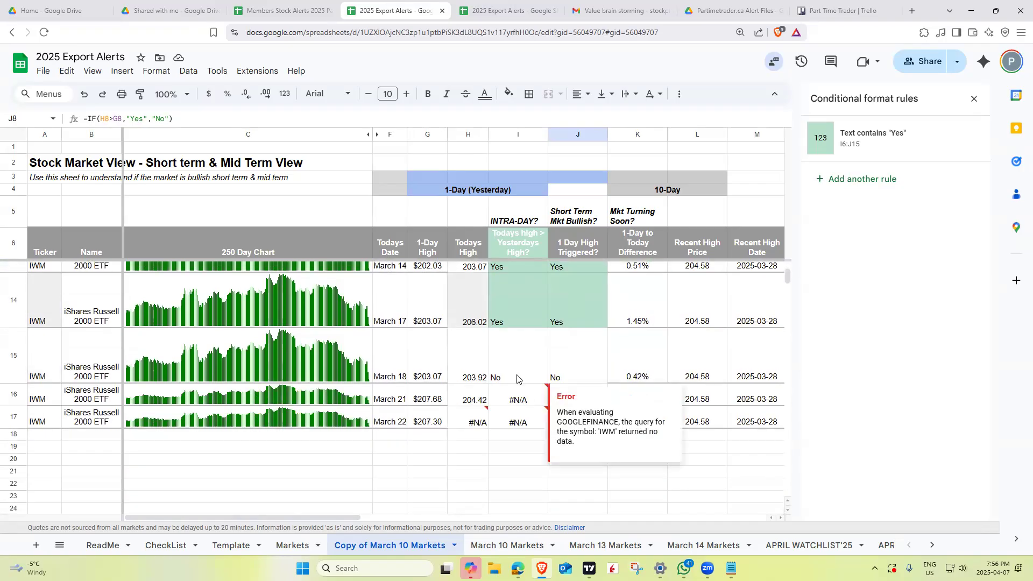
click(583, 358)
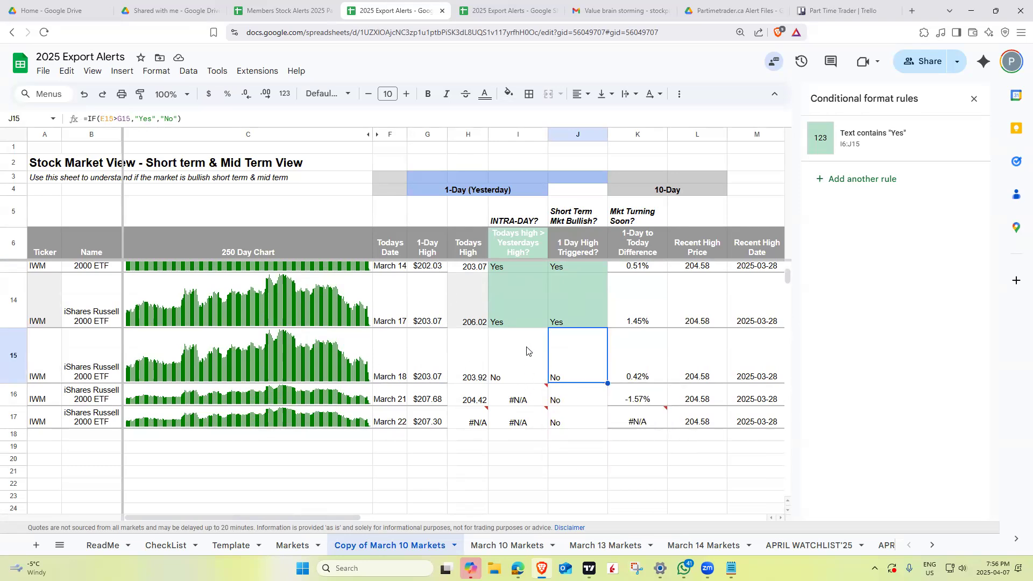
click(583, 396)
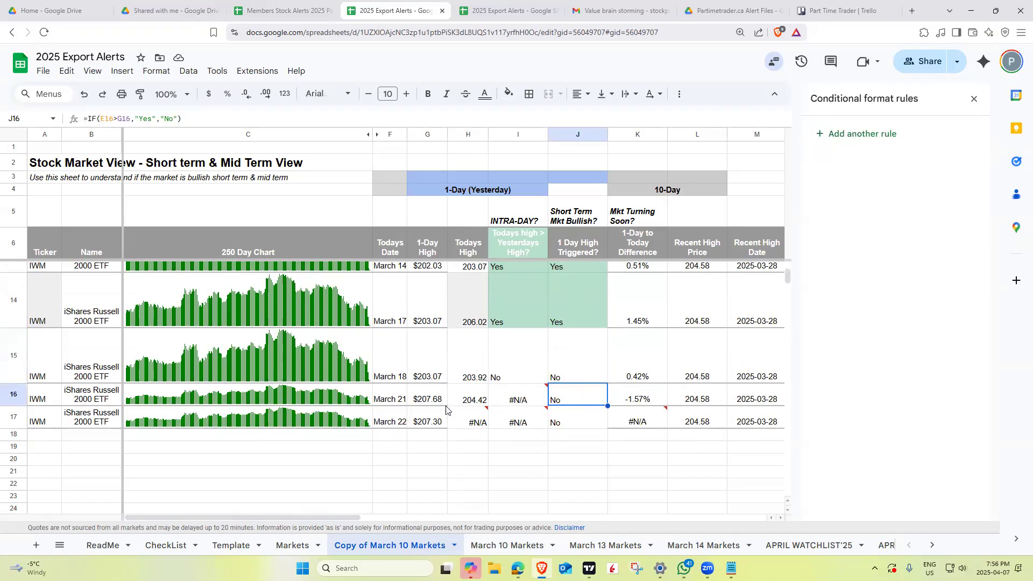
click(580, 417)
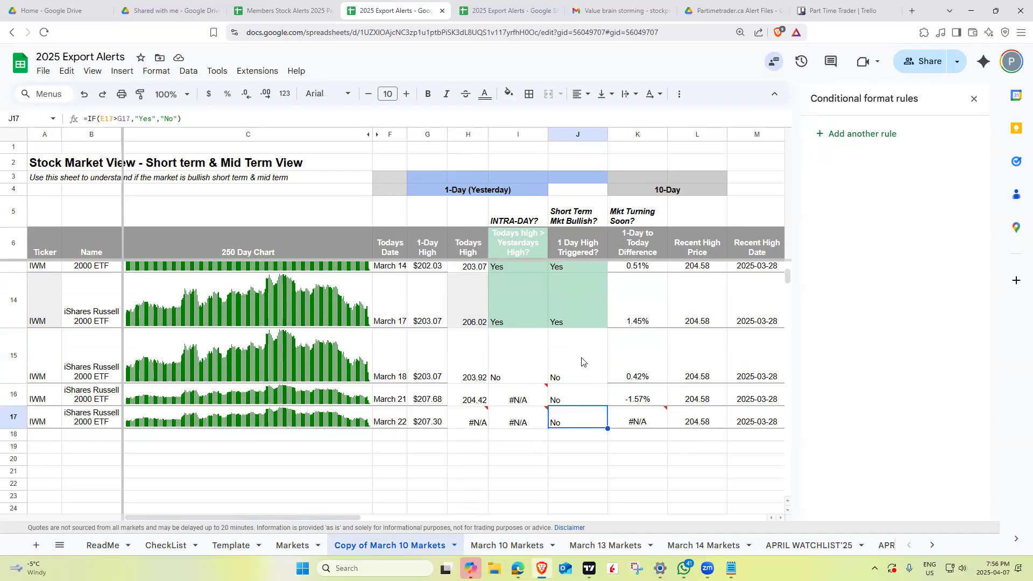
drag(579, 379, 575, 413)
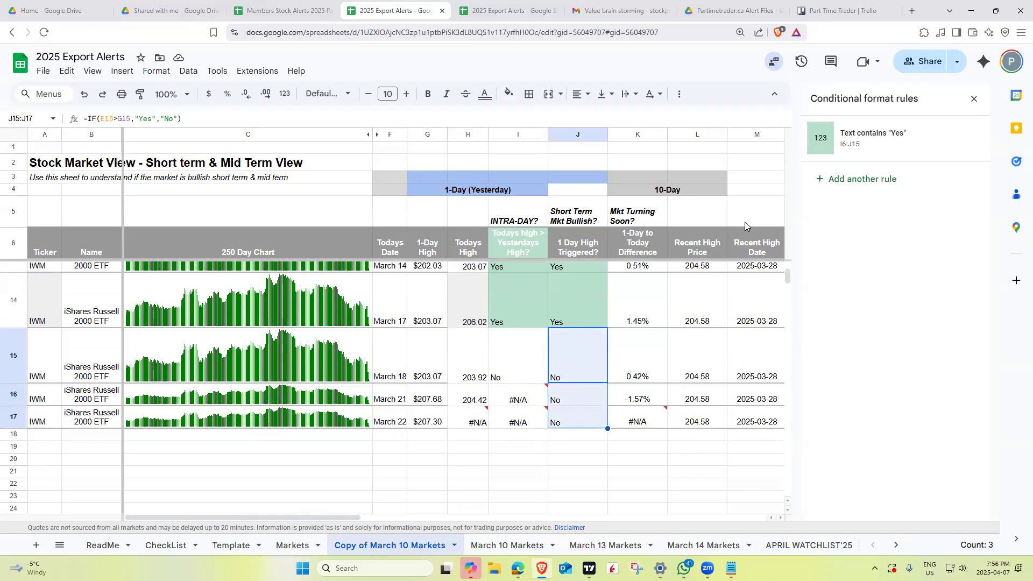
click(561, 358)
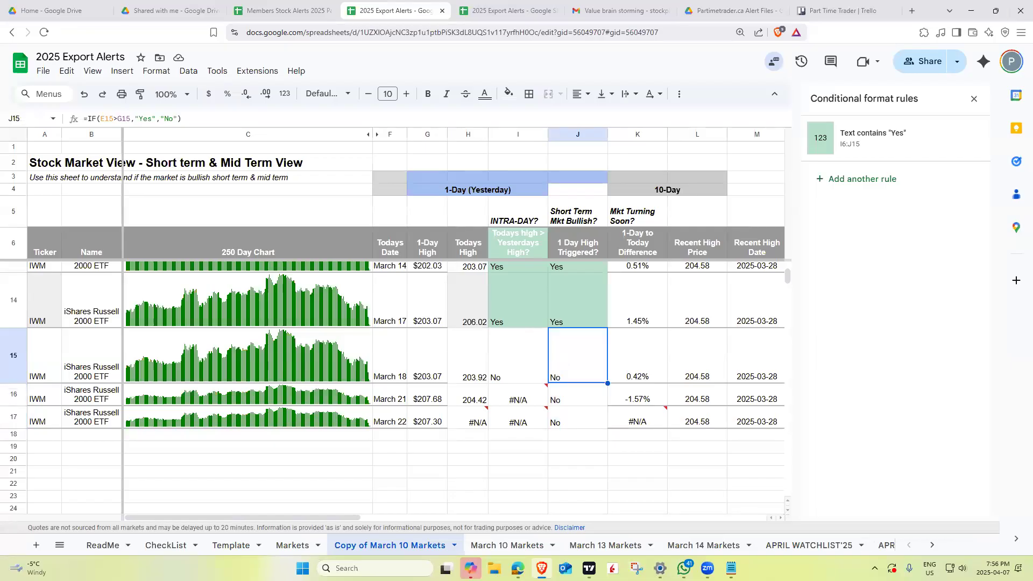
Switch to the Checklist sheet of the Members Stock Alerts 2025 spreadsheet
click(280, 10)
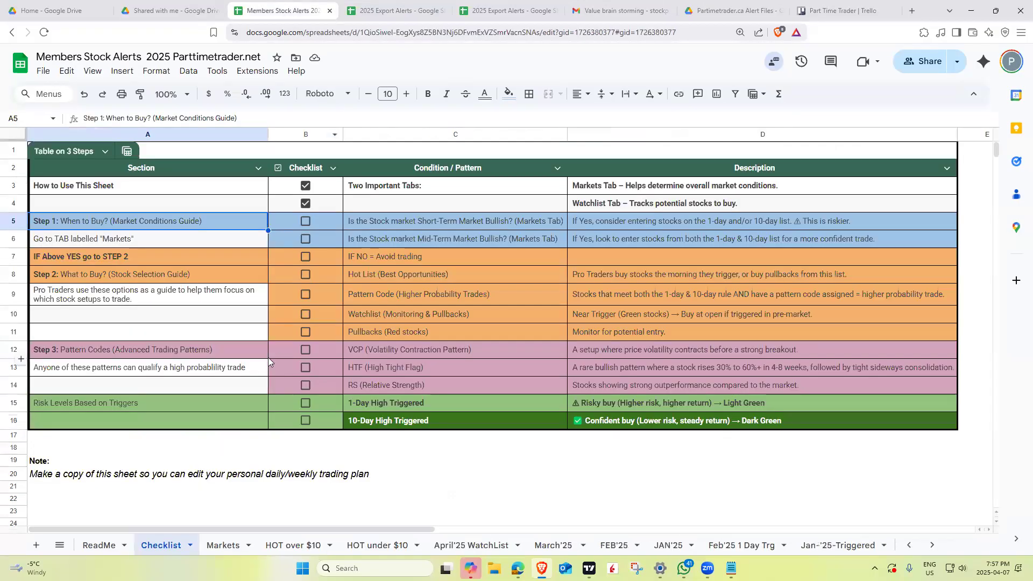